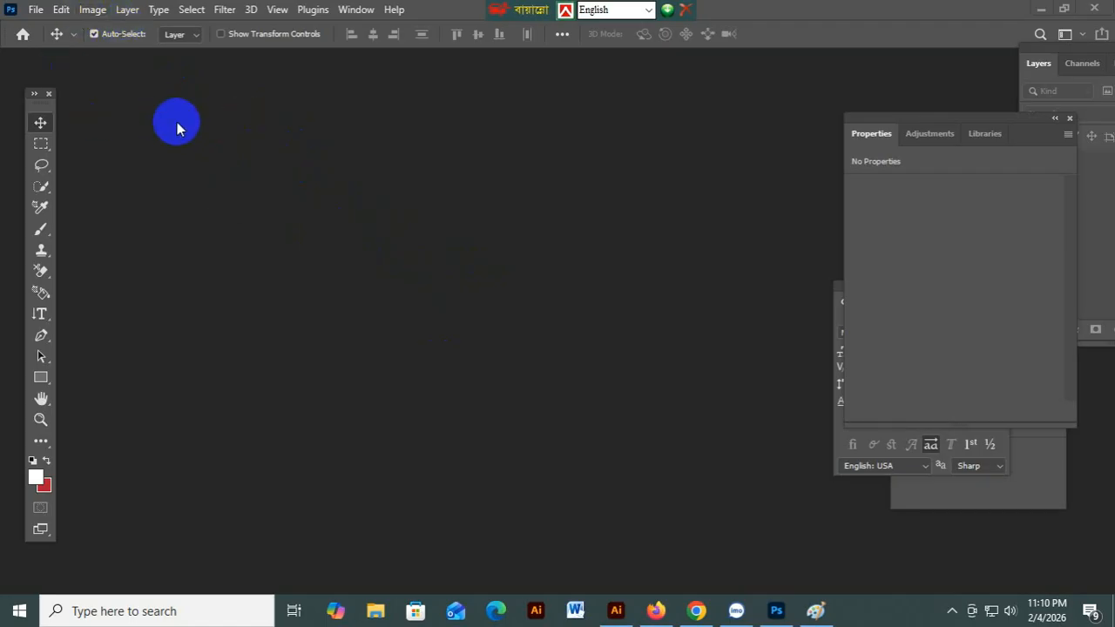
Open ACT-v-TAS.png from the Desktop and move the floating Properties panel aside.
click(36, 13)
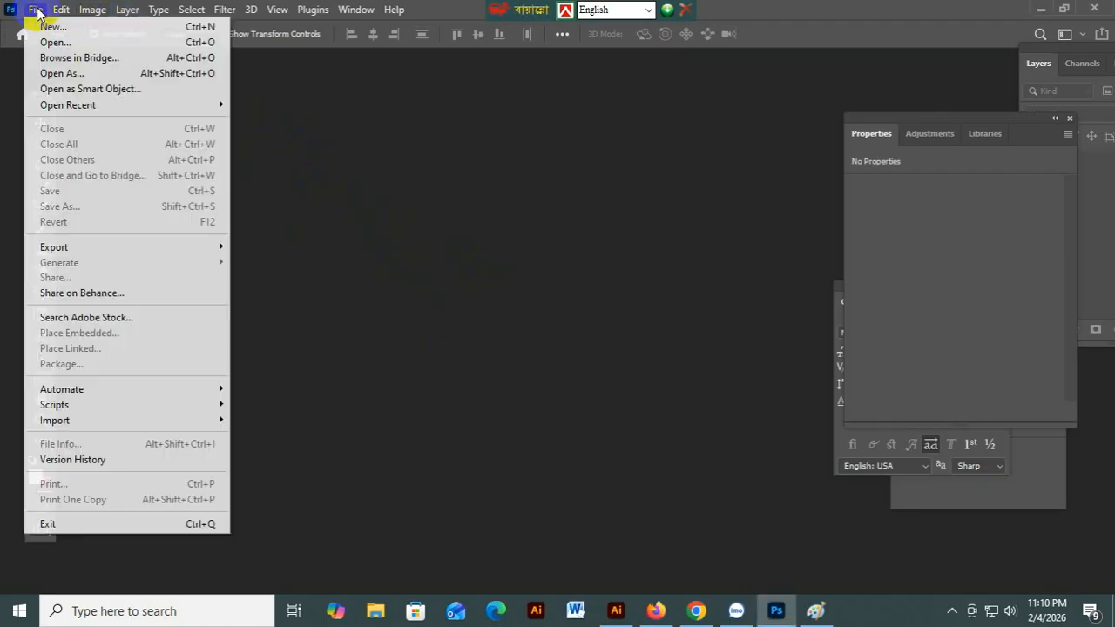
click(491, 272)
double_click(491, 273)
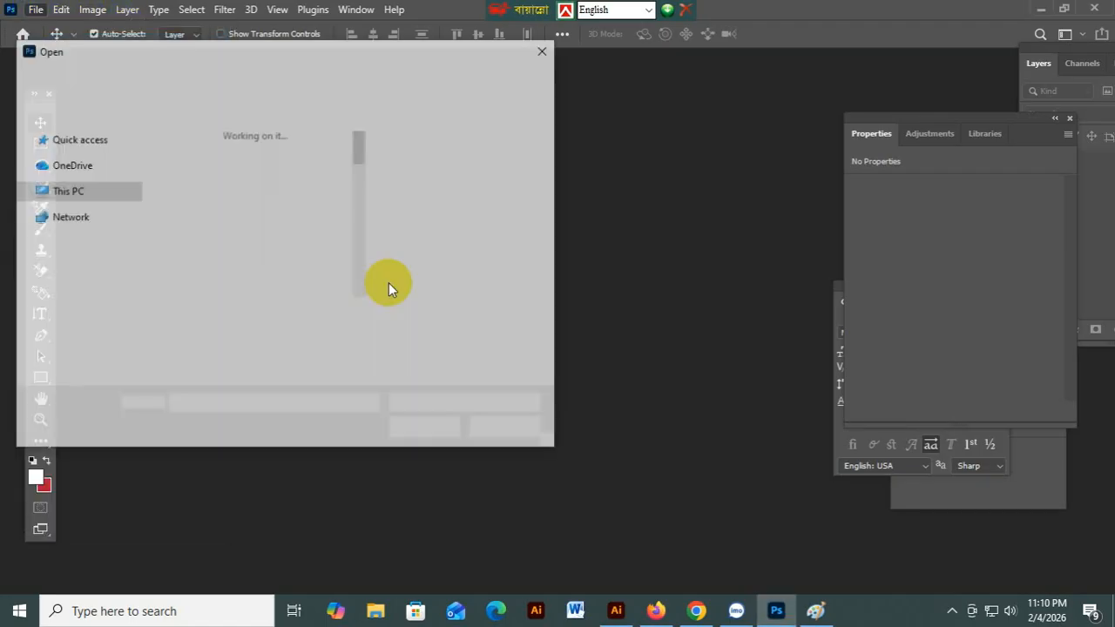
scroll(292, 252, down, 1)
scroll(292, 253, down, 2)
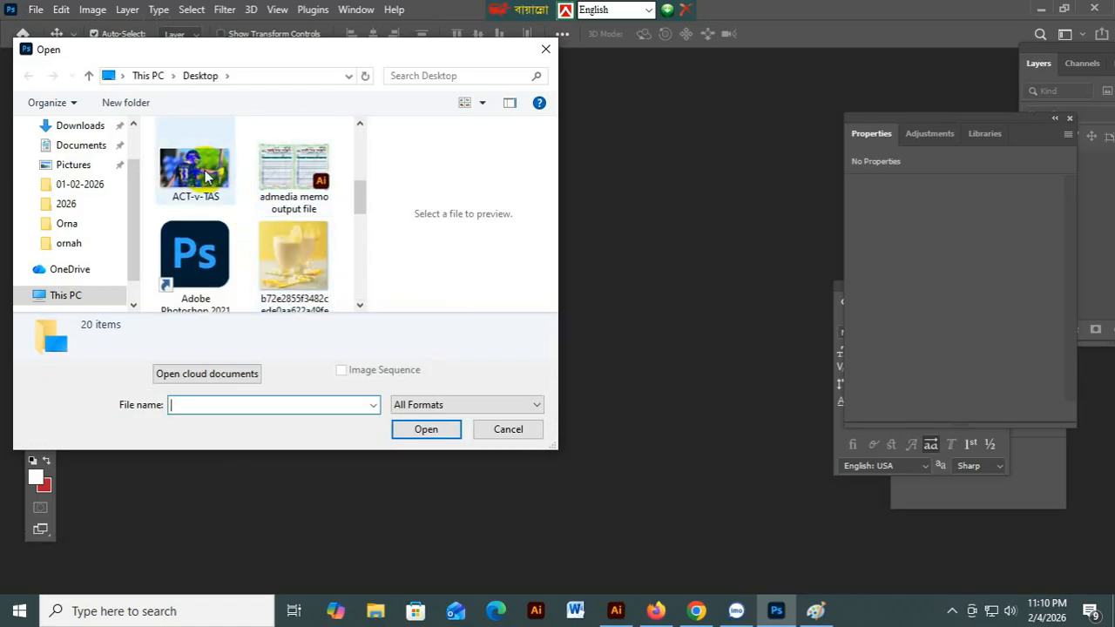
click(207, 176)
click(425, 428)
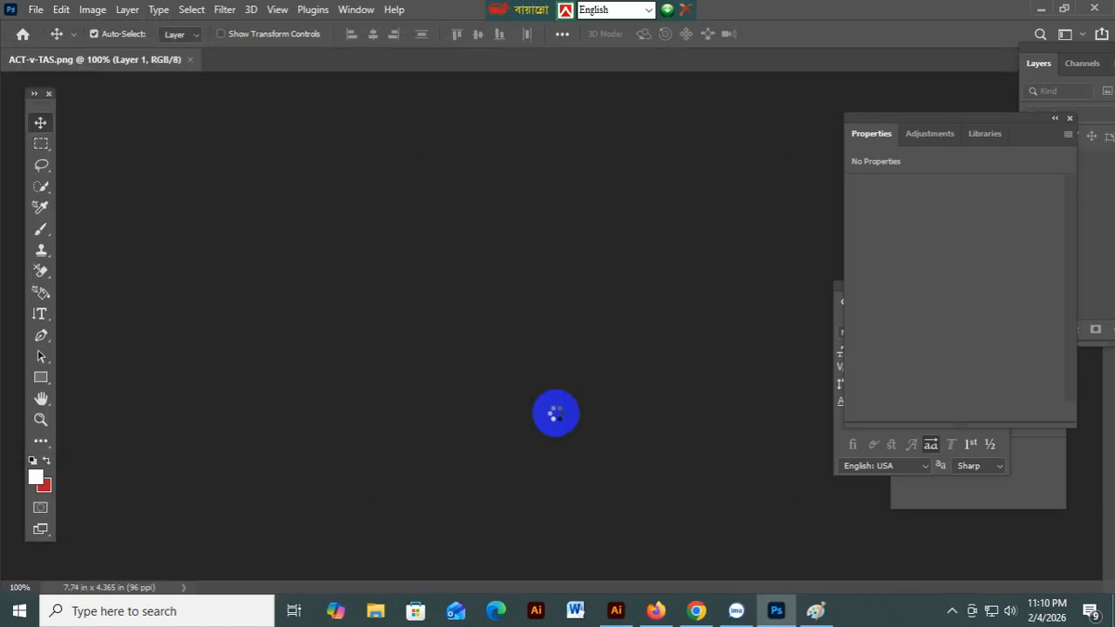
drag(923, 116, 996, 164)
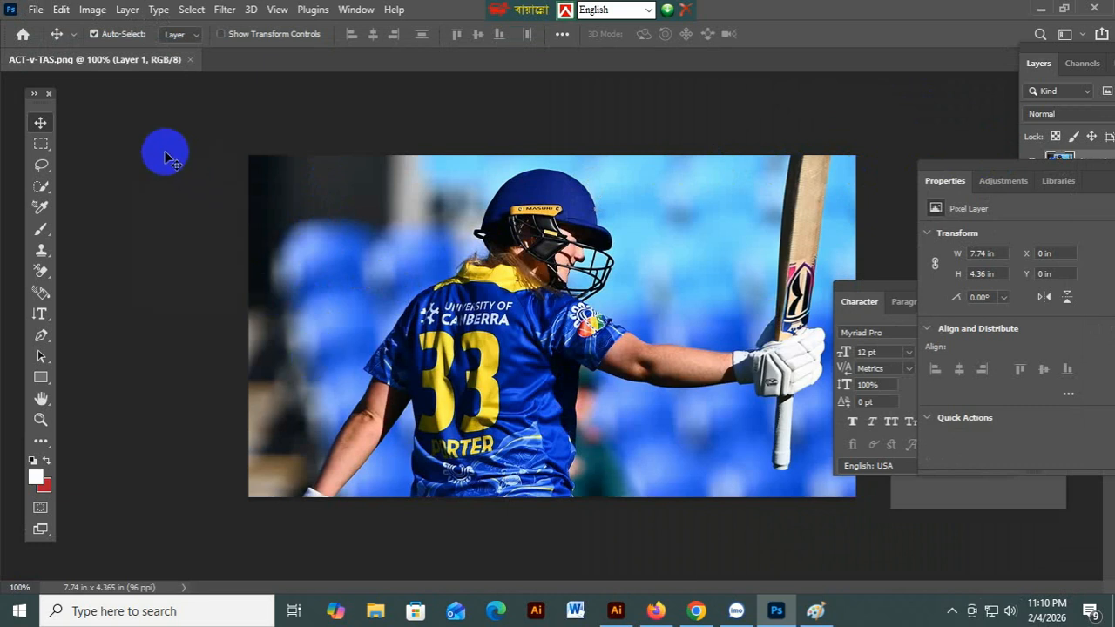
Start vertical type at the photo's upper left and replace the placeholder with 'Our Man'.
click(40, 315)
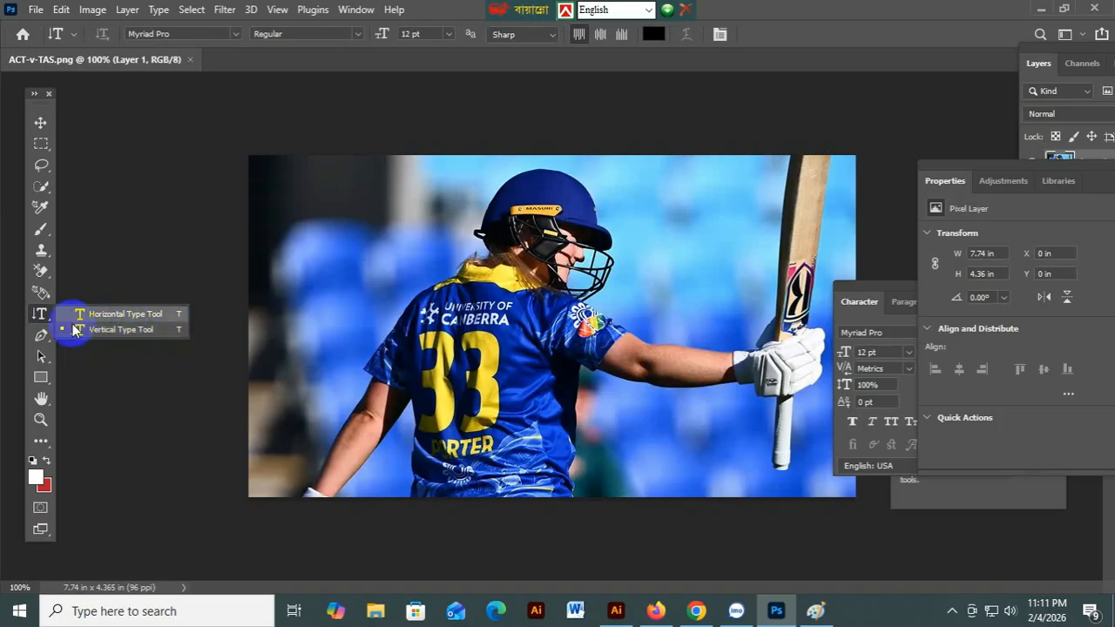
click(119, 332)
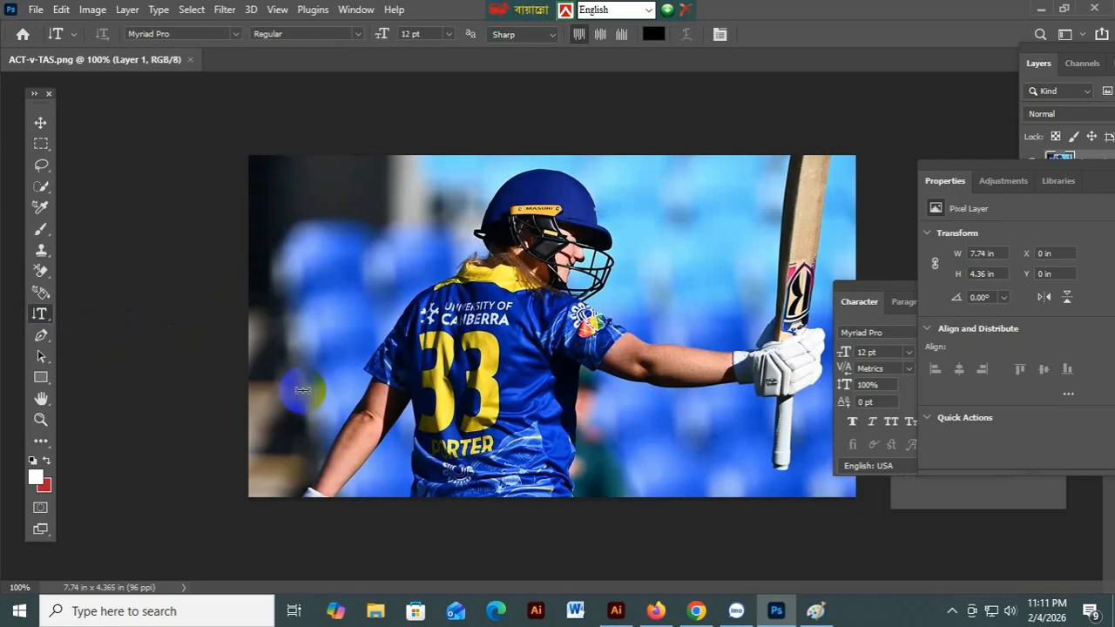
click(309, 201)
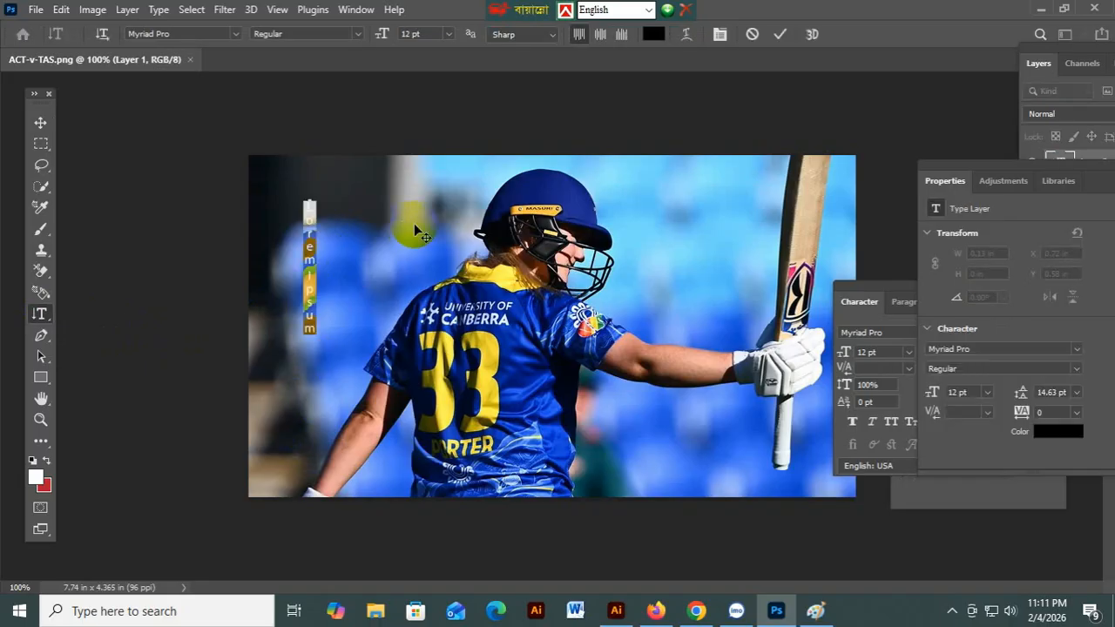
key(BackSpace)
text(Our Man)
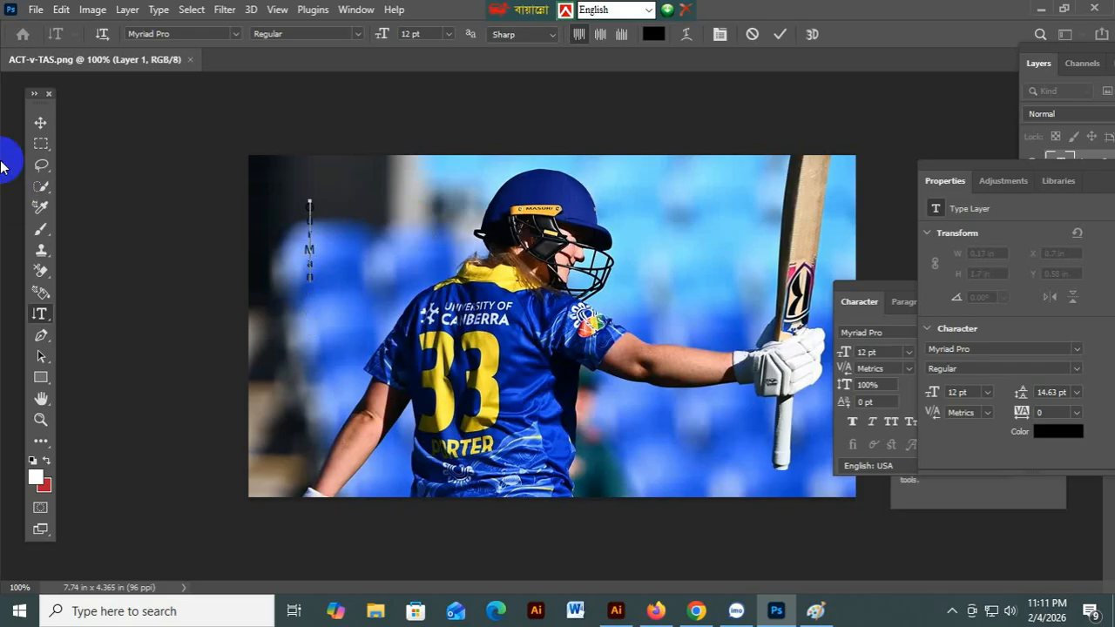
Scale the vertical 'Our Man' text to about 388% (46.62 pt) and shift it down the left edge.
click(40, 125)
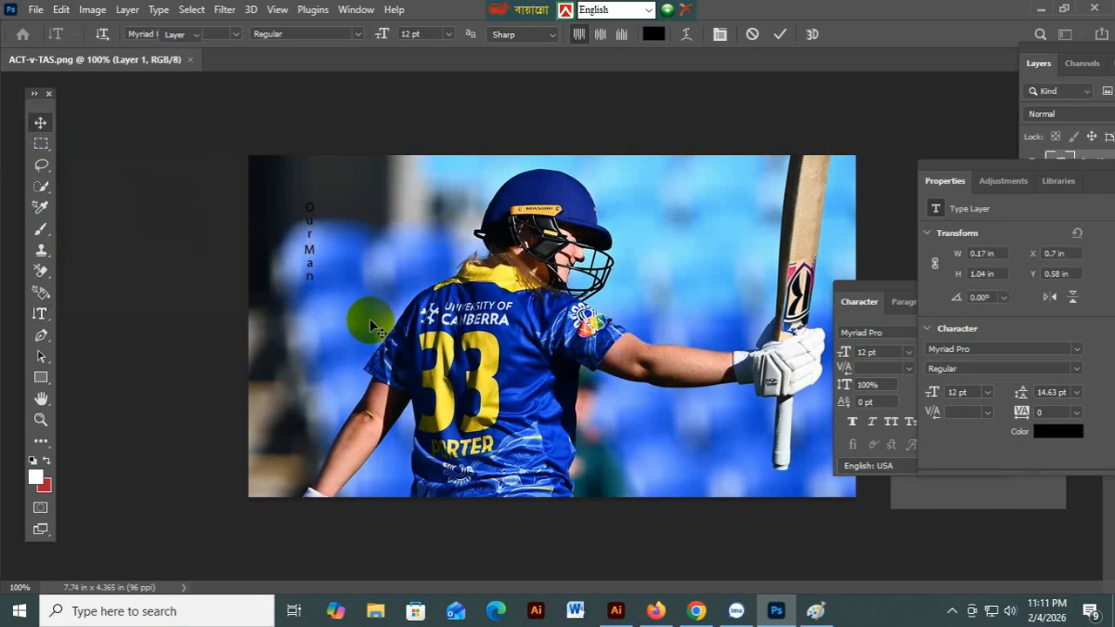
key(ctrl+t)
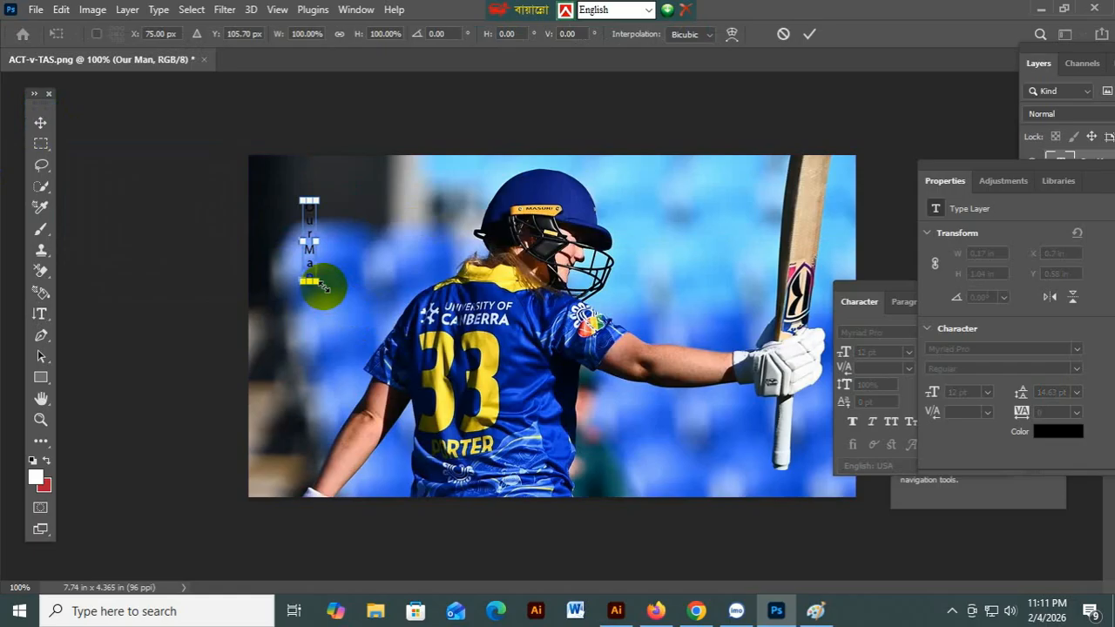
drag(323, 287, 359, 401)
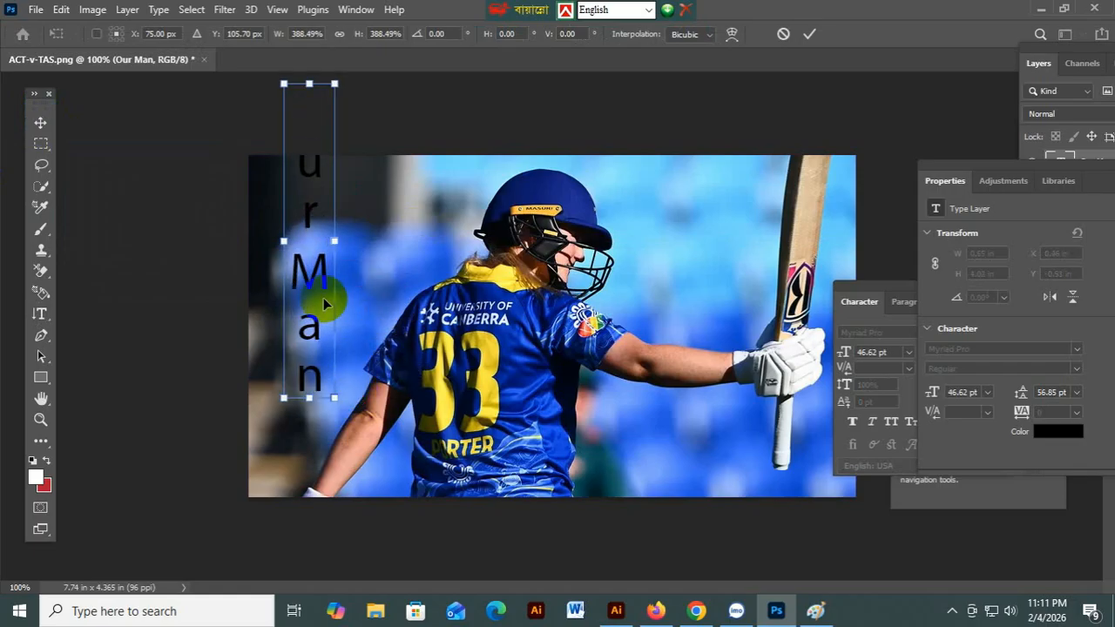
drag(317, 277, 304, 365)
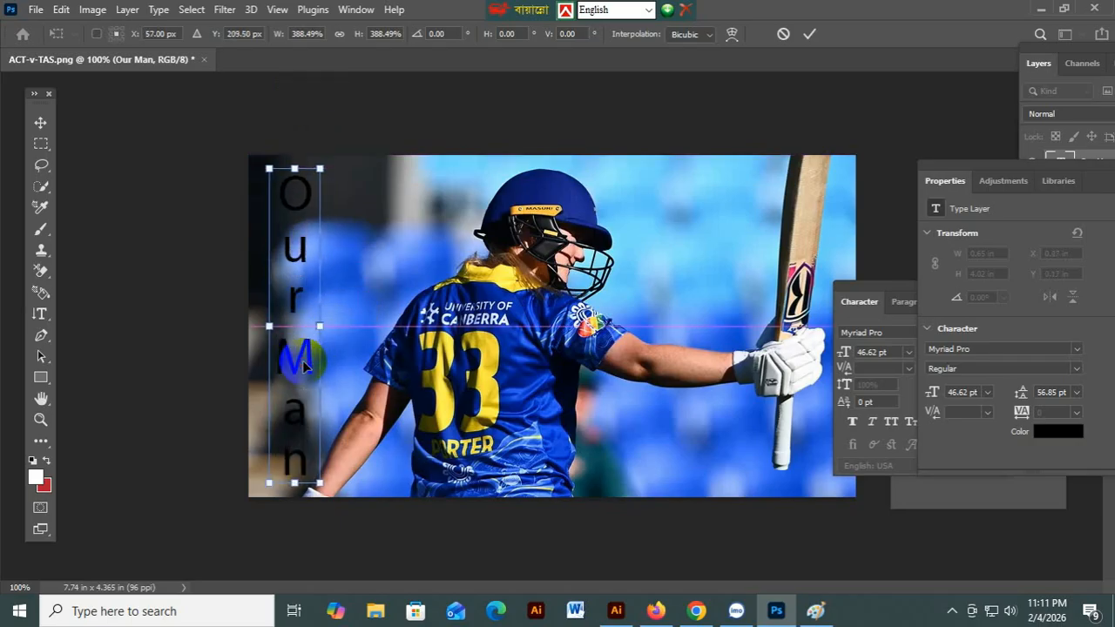
key(Return)
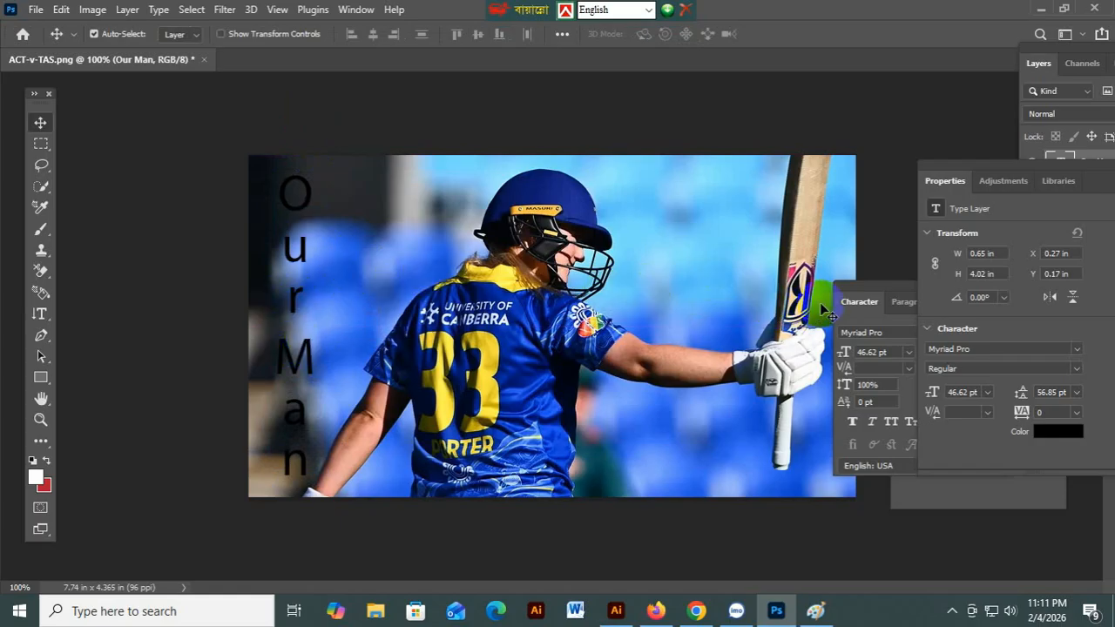
Float the Character panel over the photo with Paragraph tabbed beside it, back on Character.
drag(861, 284, 718, 236)
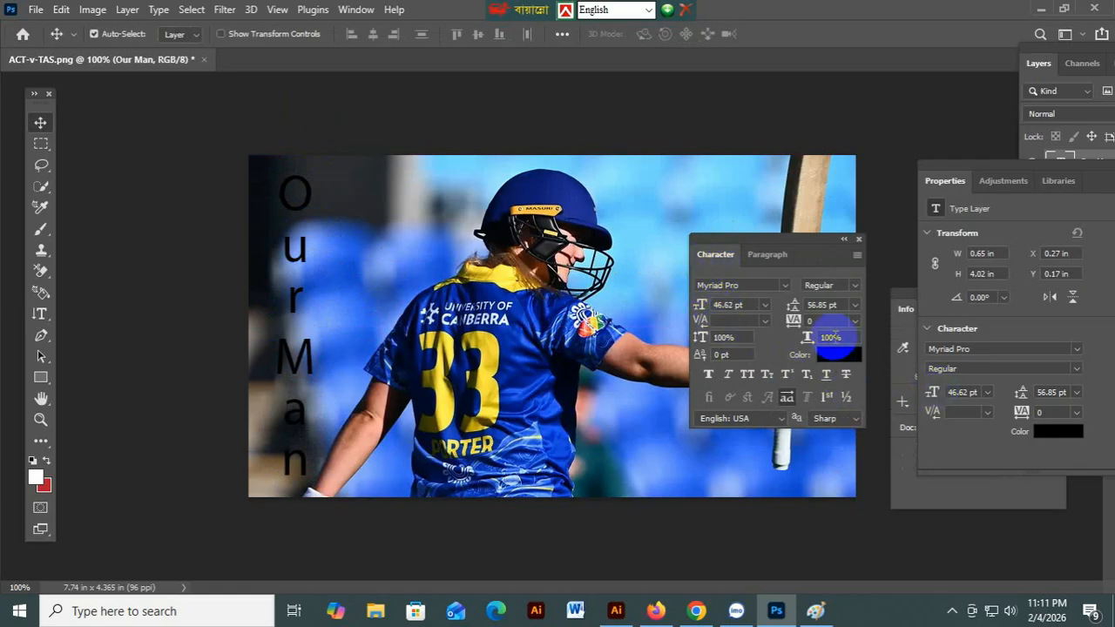
click(353, 12)
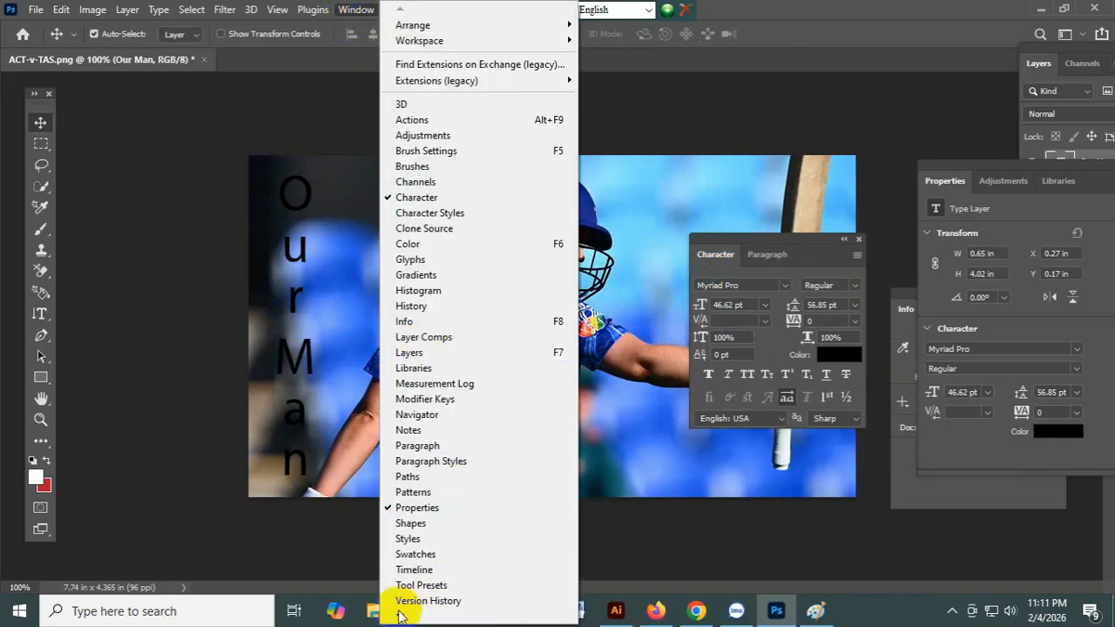
mouse_move(407, 617)
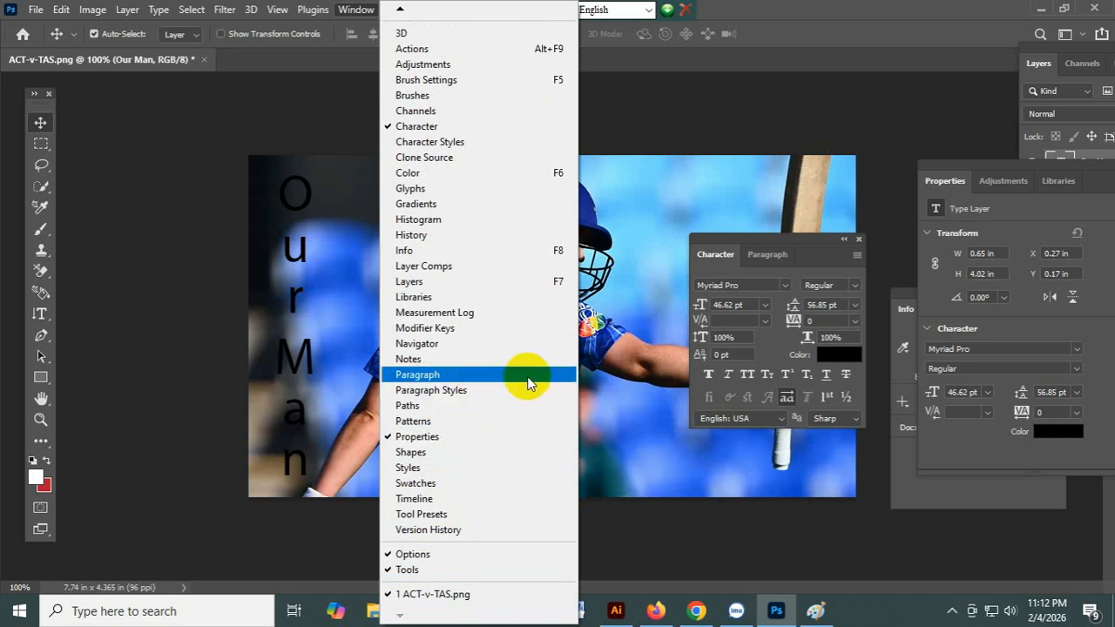
click(758, 264)
click(715, 254)
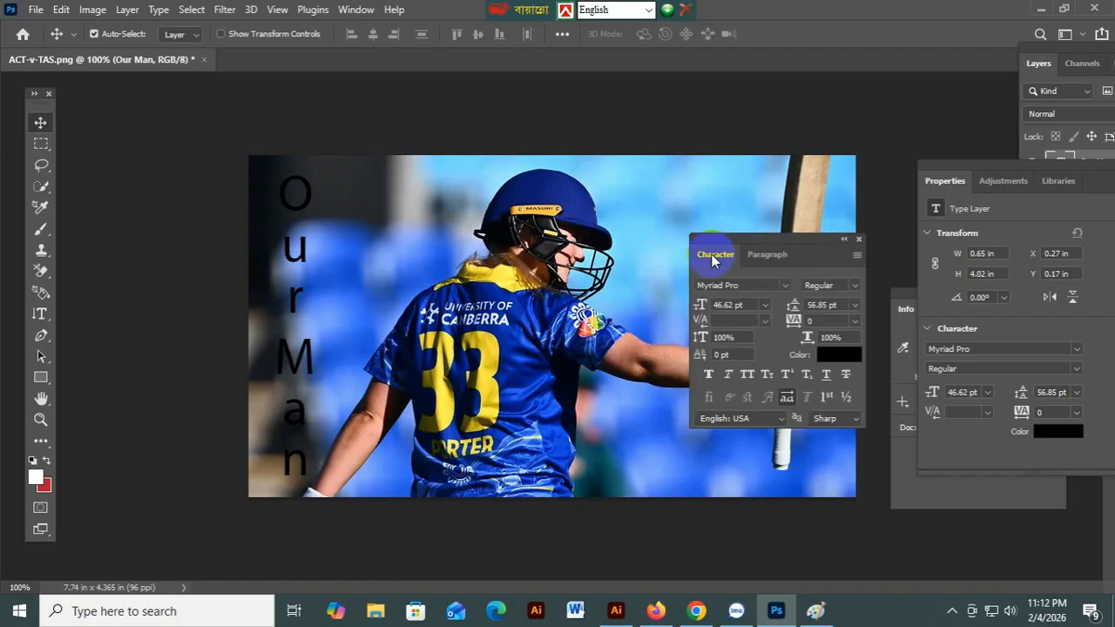
click(706, 305)
click(827, 374)
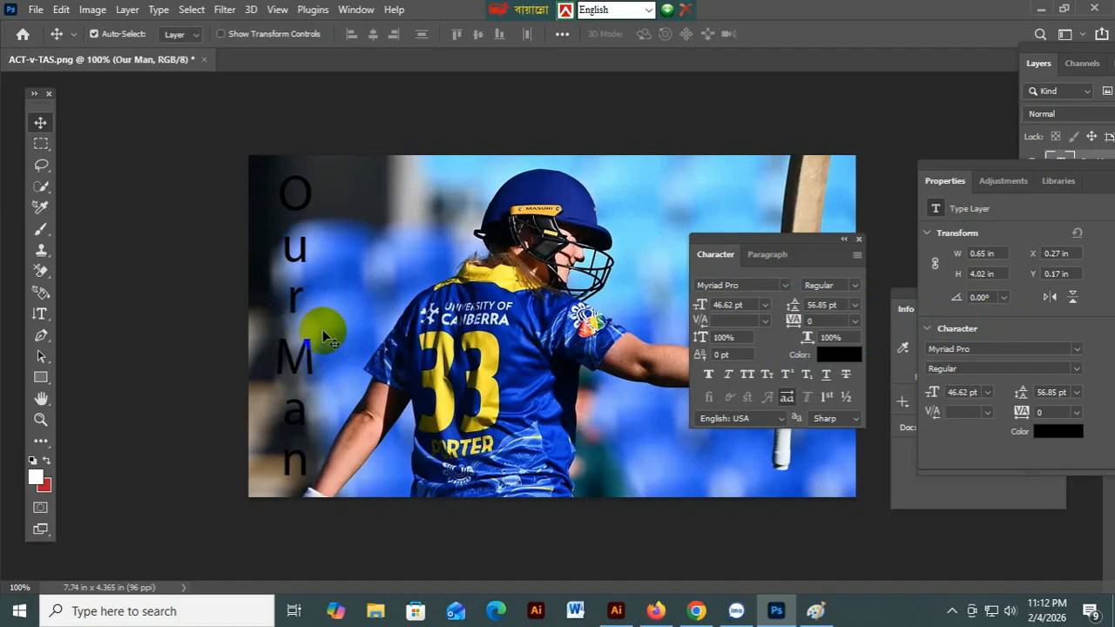
Pull the Info, Properties and Channels panels apart to uncover the Layers list.
drag(908, 299, 828, 391)
drag(1002, 170, 855, 70)
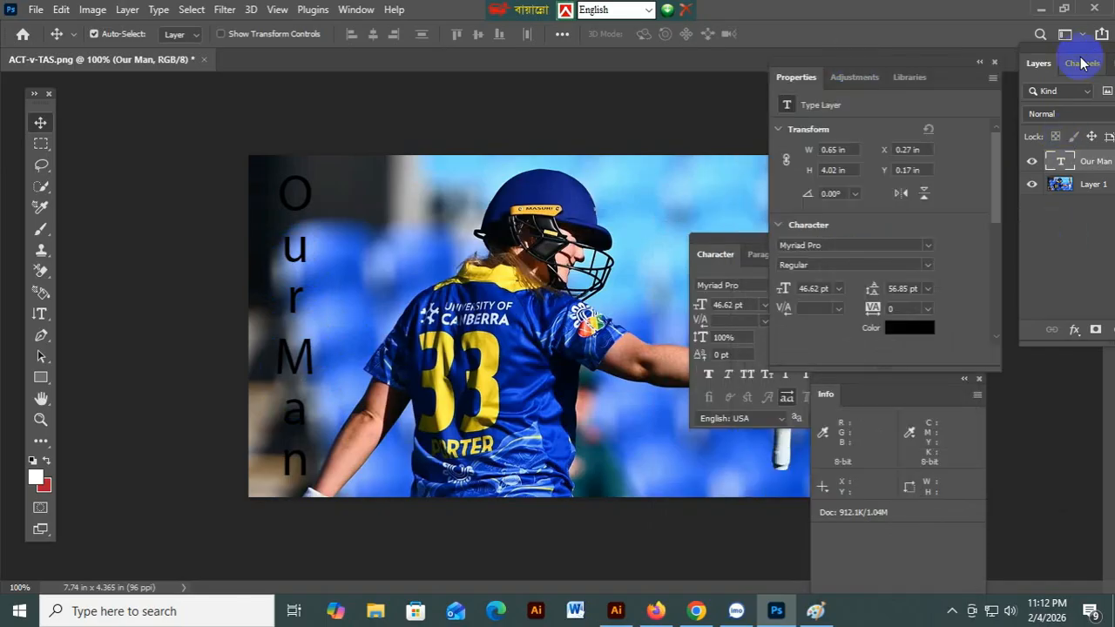
drag(1076, 59, 831, 164)
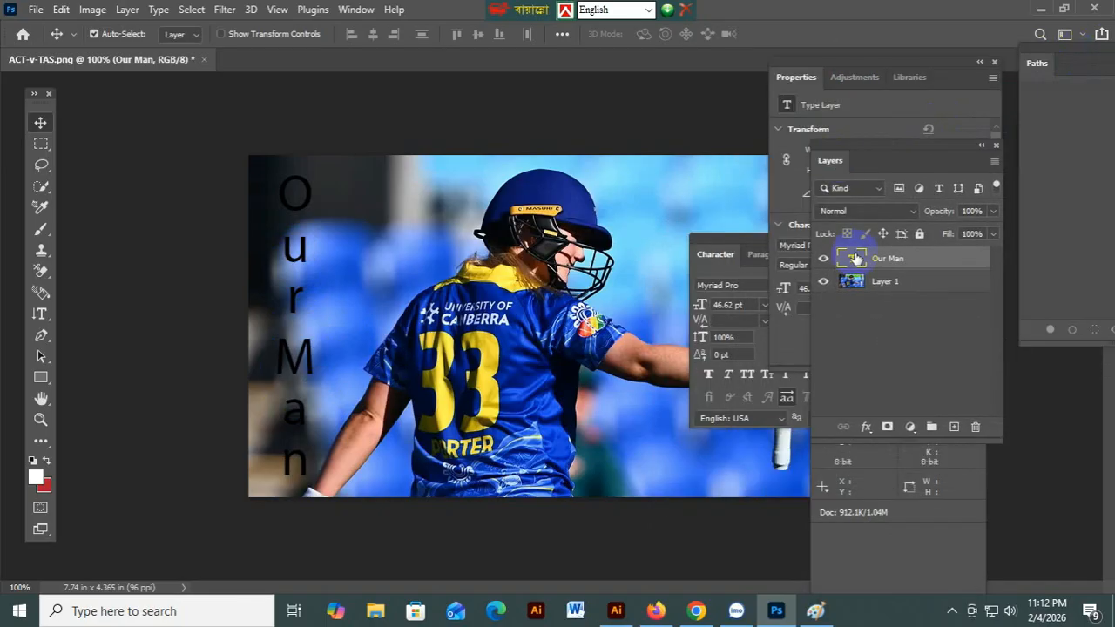
click(355, 10)
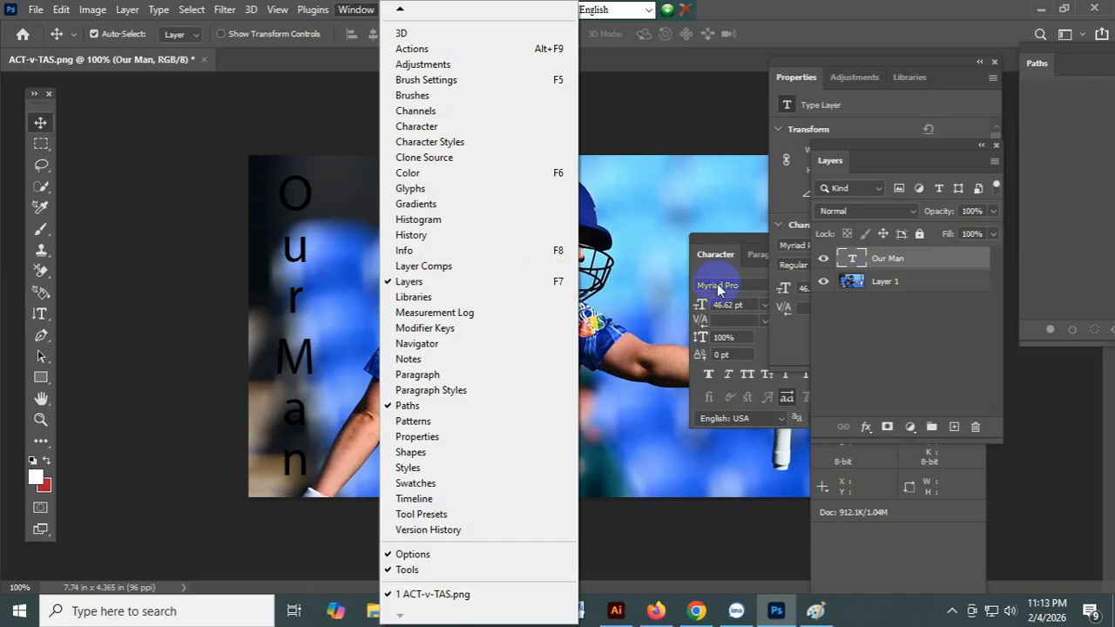
click(916, 305)
Select the 'Our Man' type layer above Layer 1 and shift the Layers panel to reveal Properties.
click(916, 300)
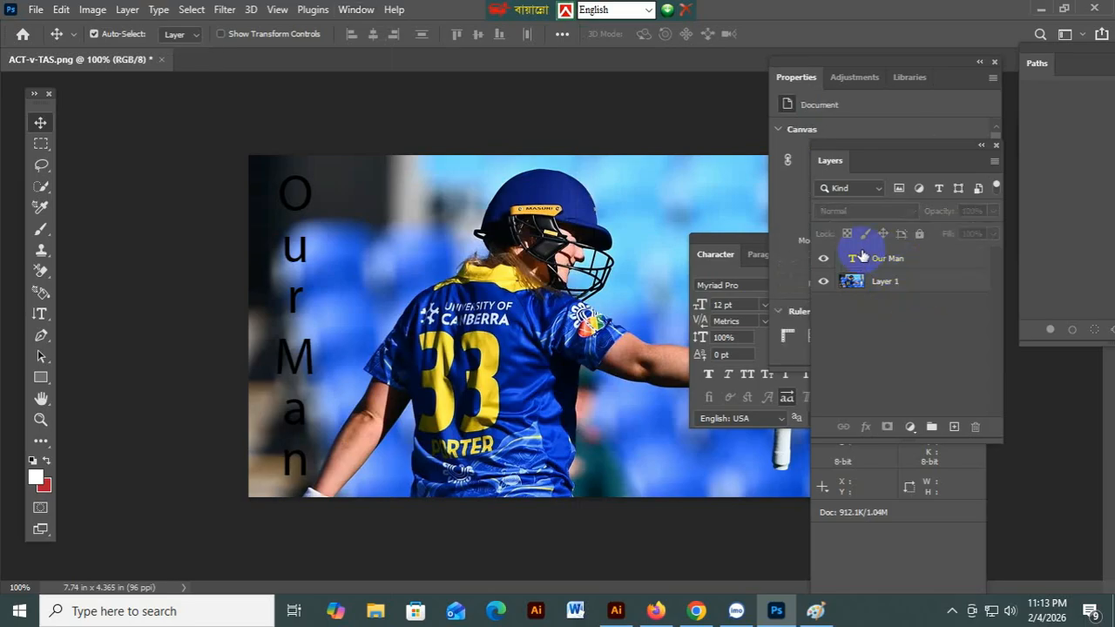
click(895, 260)
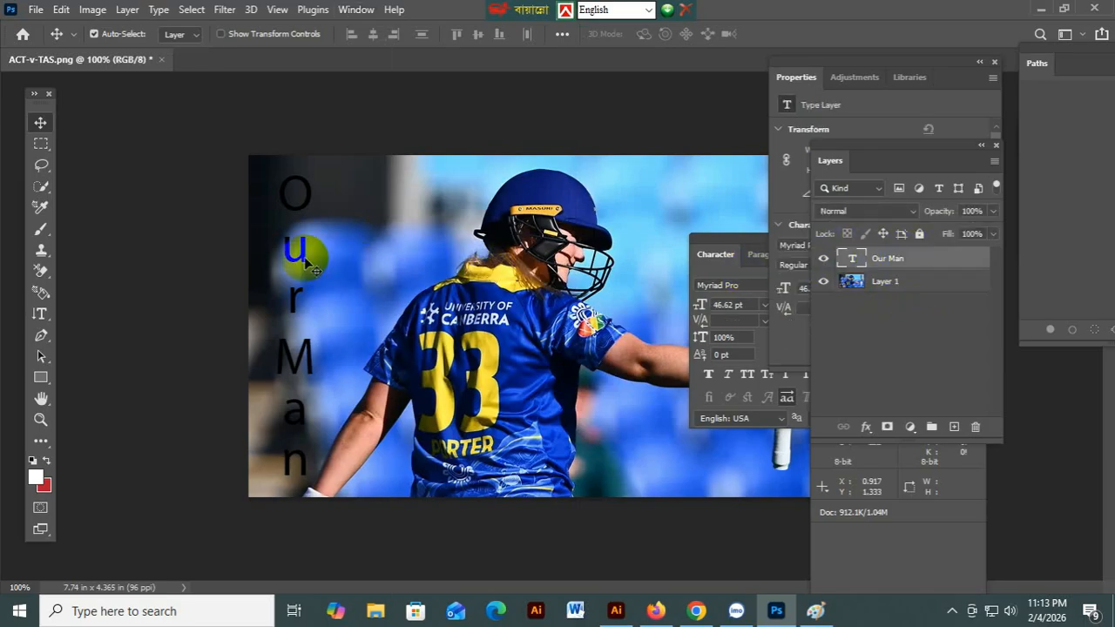
click(895, 284)
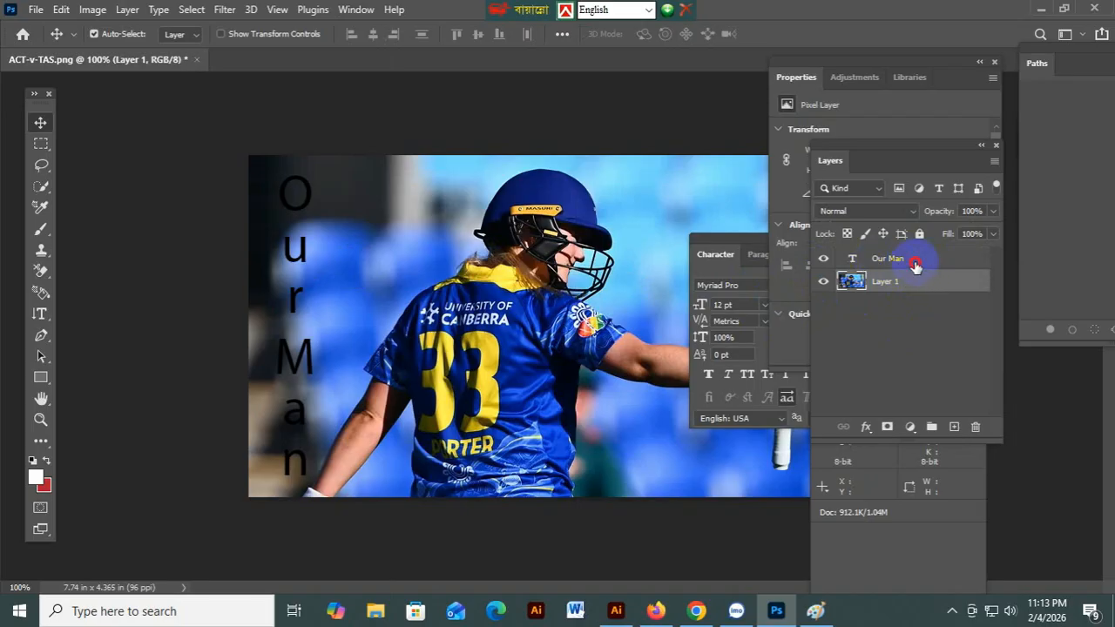
click(858, 260)
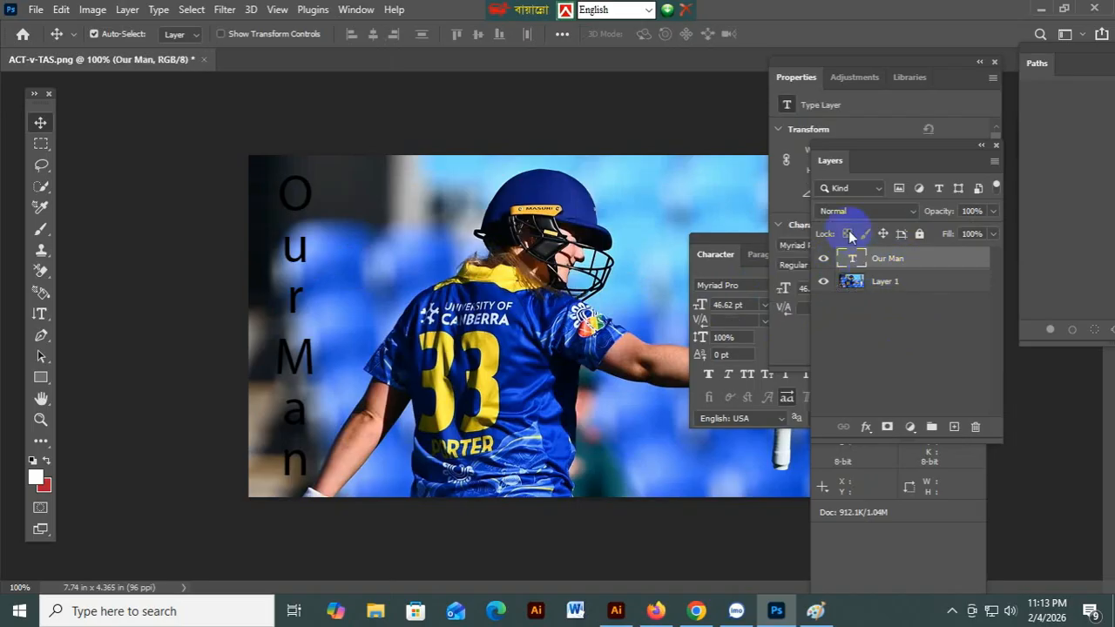
drag(878, 151, 934, 156)
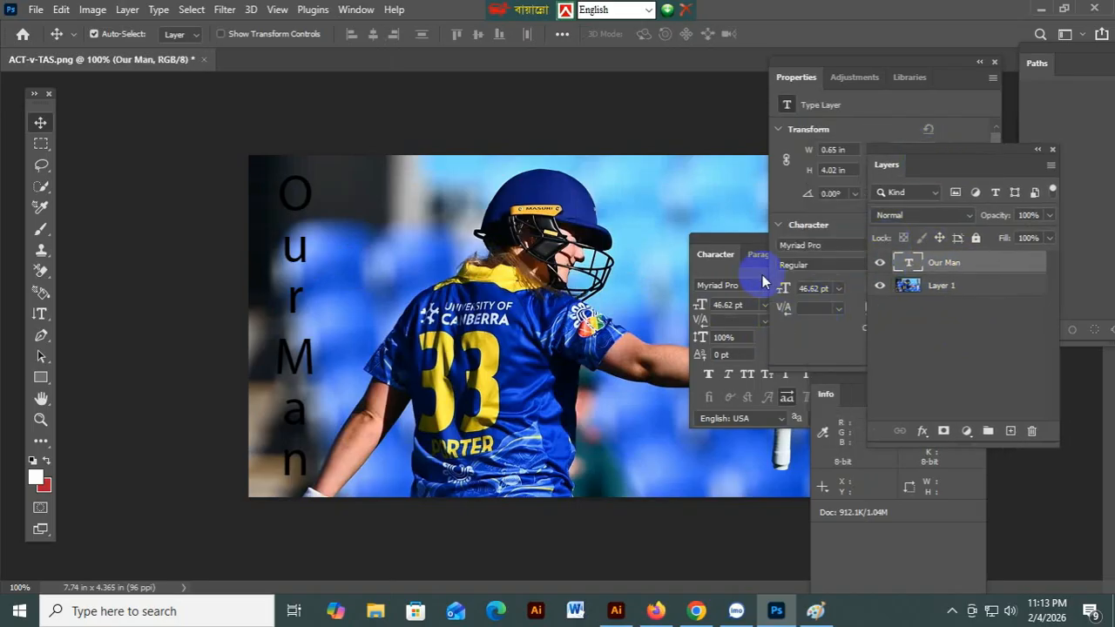
Change the 'Our Man' text colour to white (ffffff) from the Character panel's colour swatch.
drag(727, 247, 688, 258)
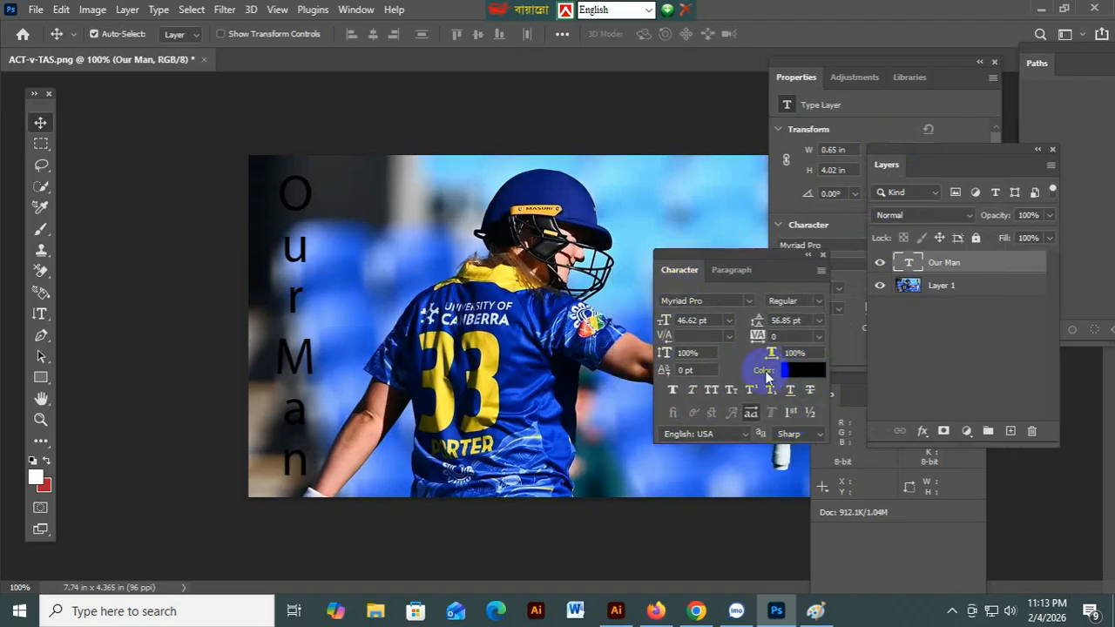
click(802, 373)
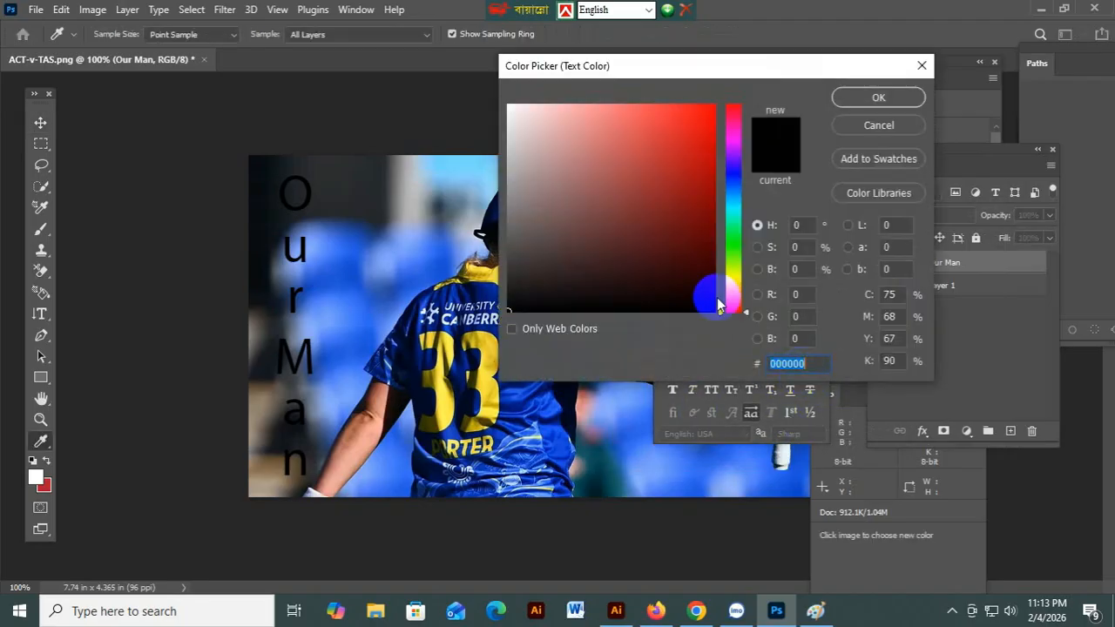
click(623, 162)
drag(465, 109, 445, 102)
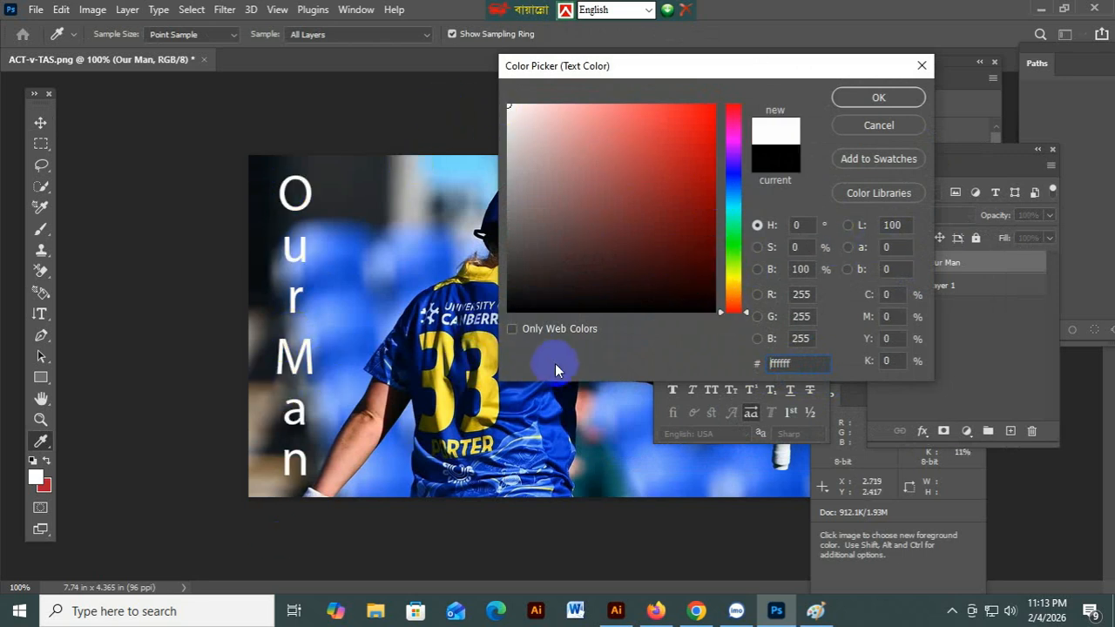
drag(737, 229, 493, 110)
click(902, 94)
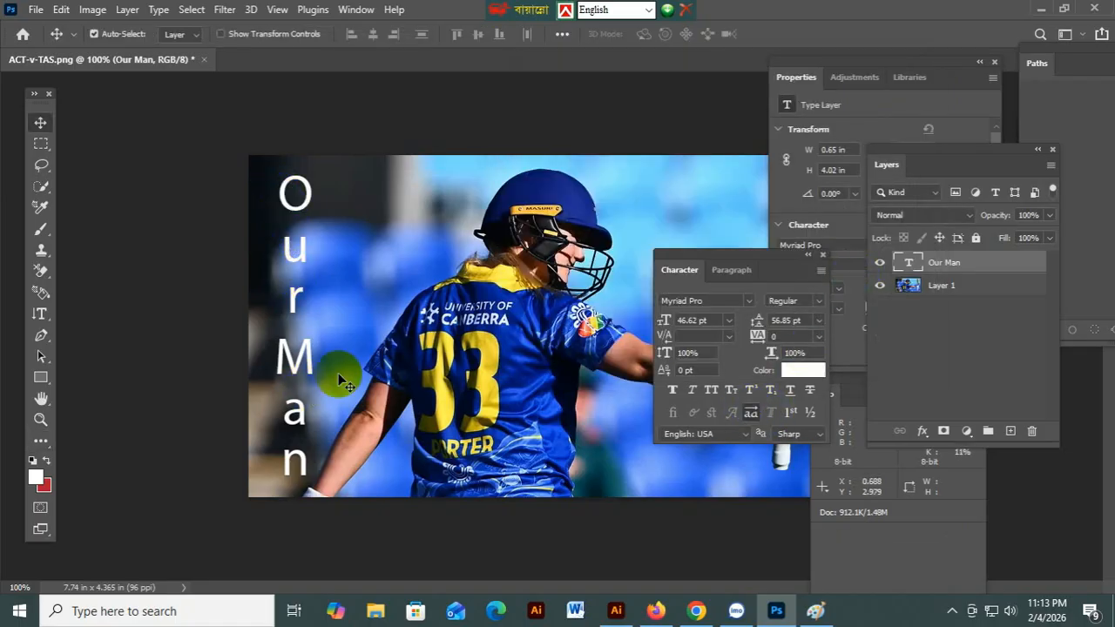
Switch the 'Our Man' text to Myriad Pro Bold at 45 pt.
click(818, 301)
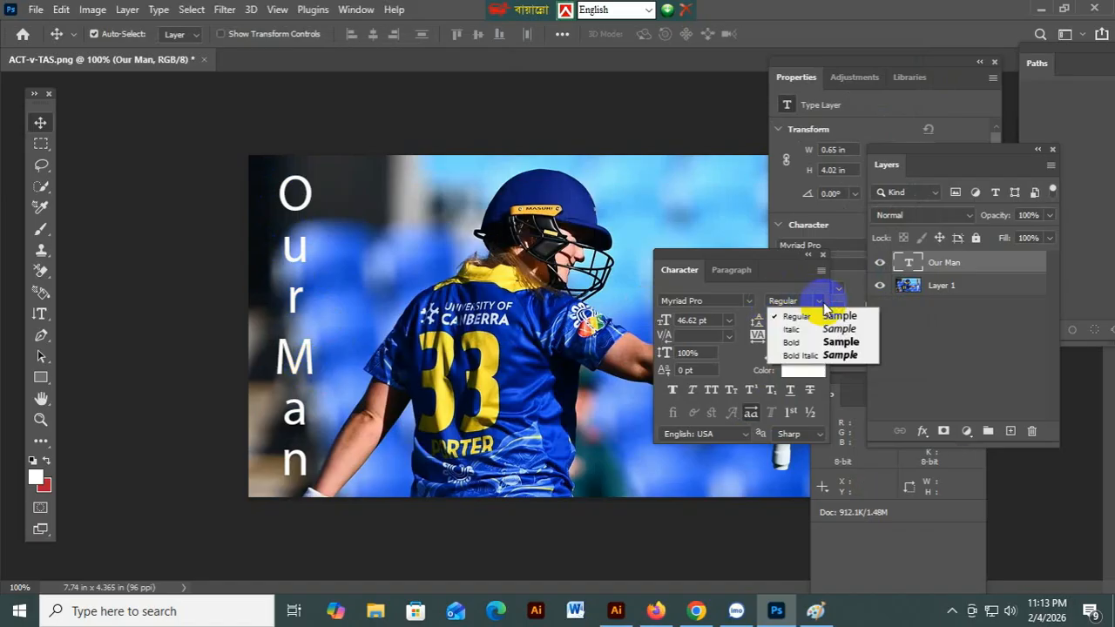
click(841, 344)
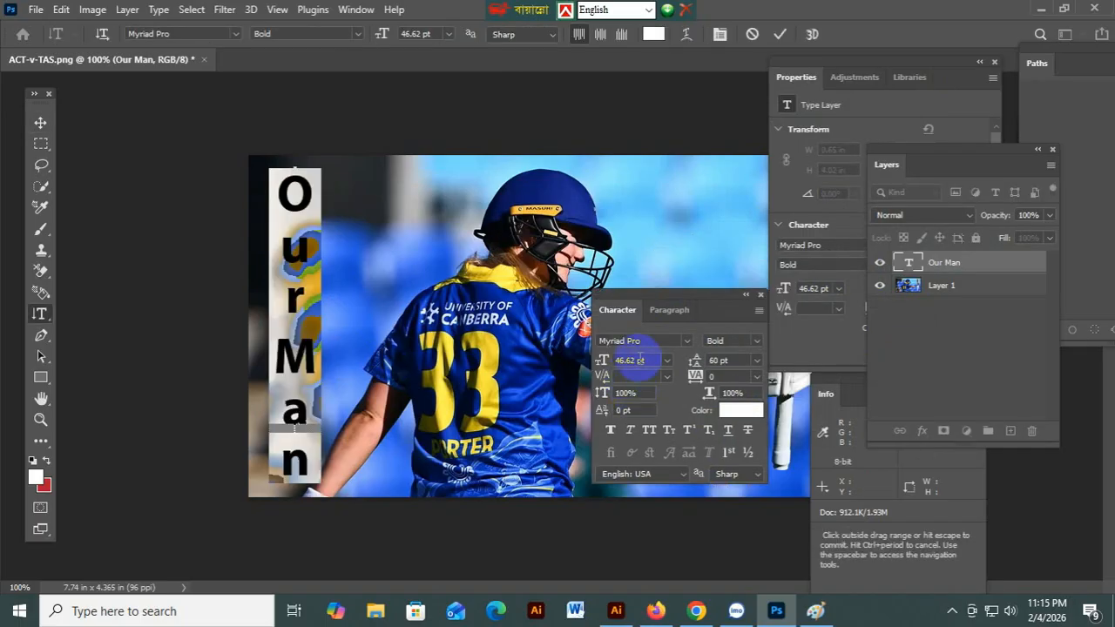
double_click(630, 359)
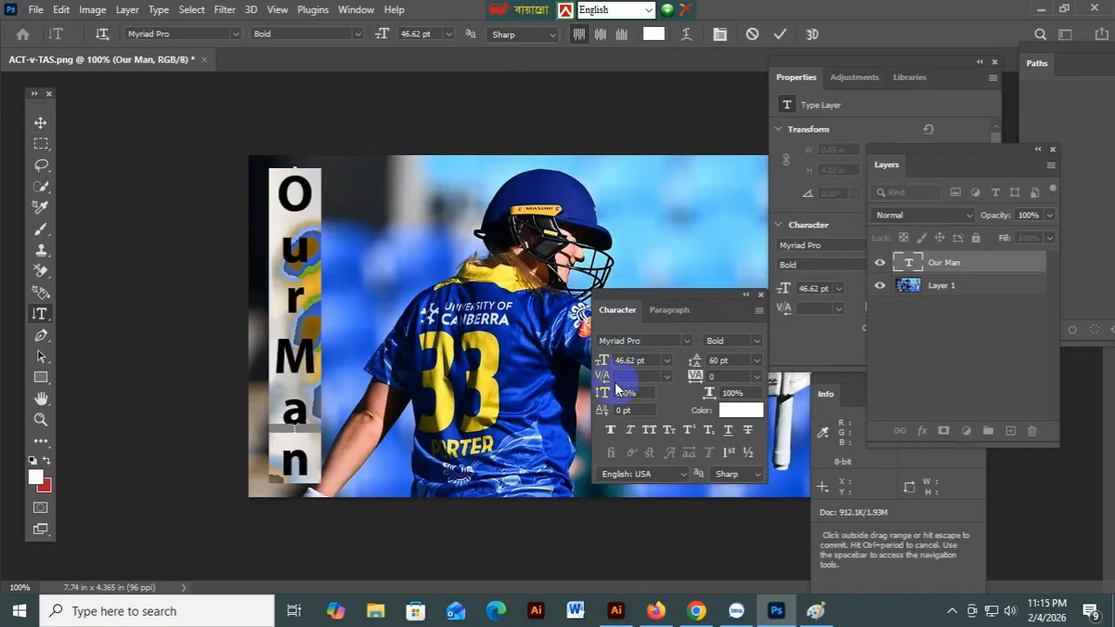
scroll(635, 359, up, 8)
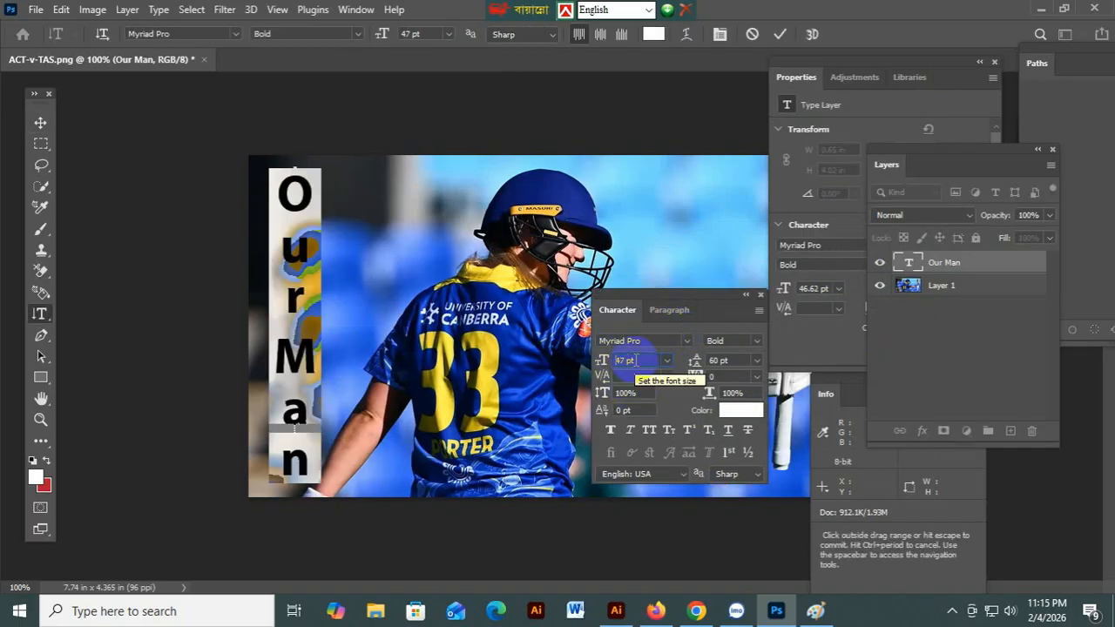
scroll(630, 362, down, 6)
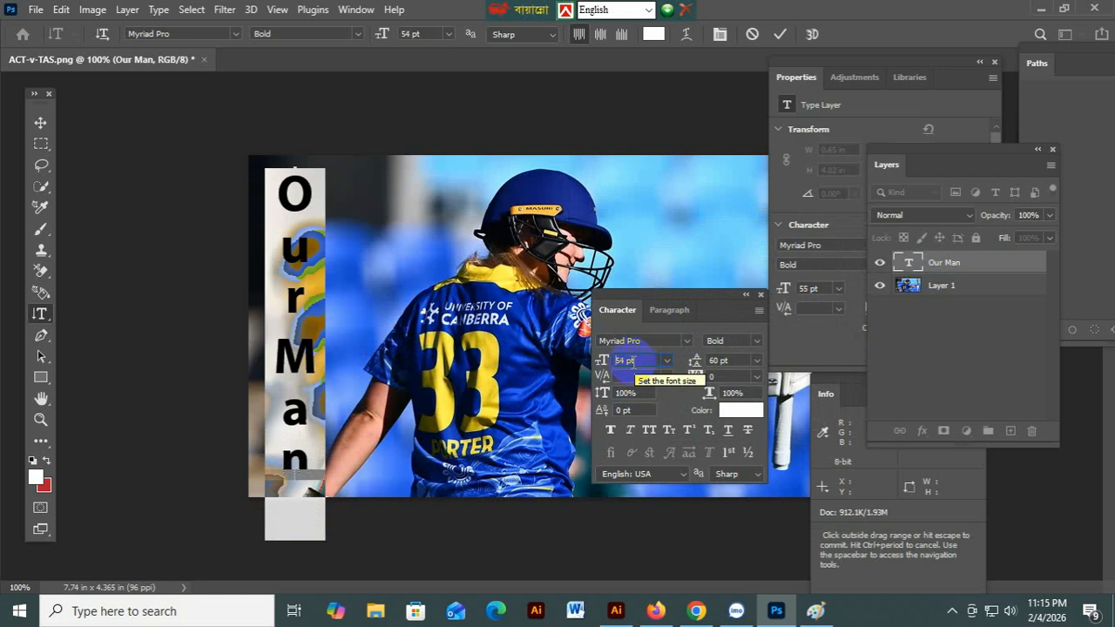
scroll(631, 361, down, 9)
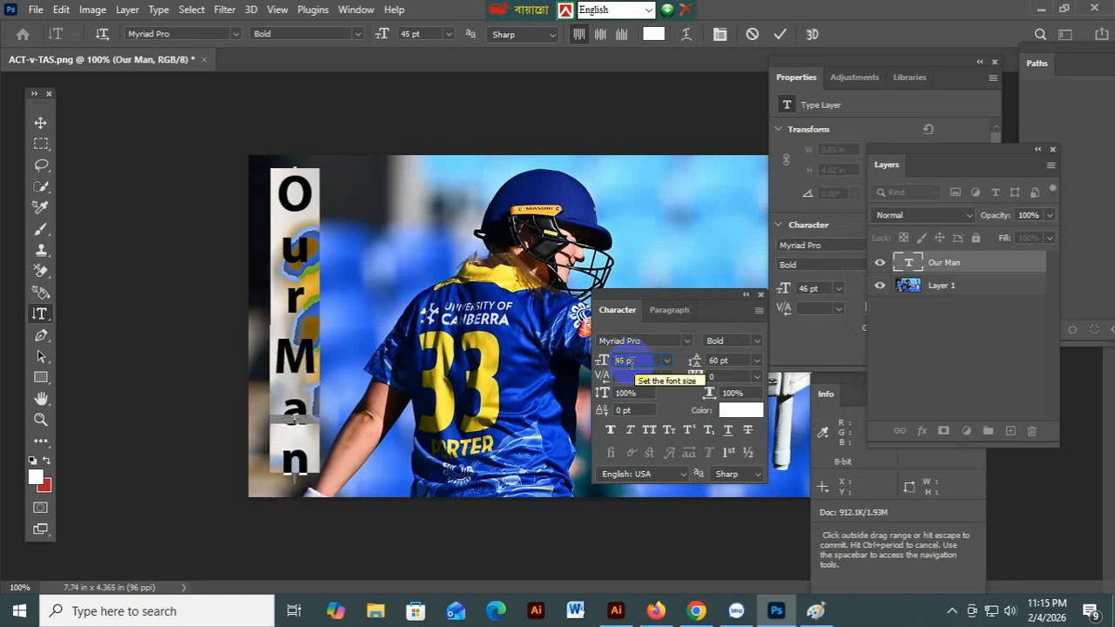
scroll(628, 361, up, 6)
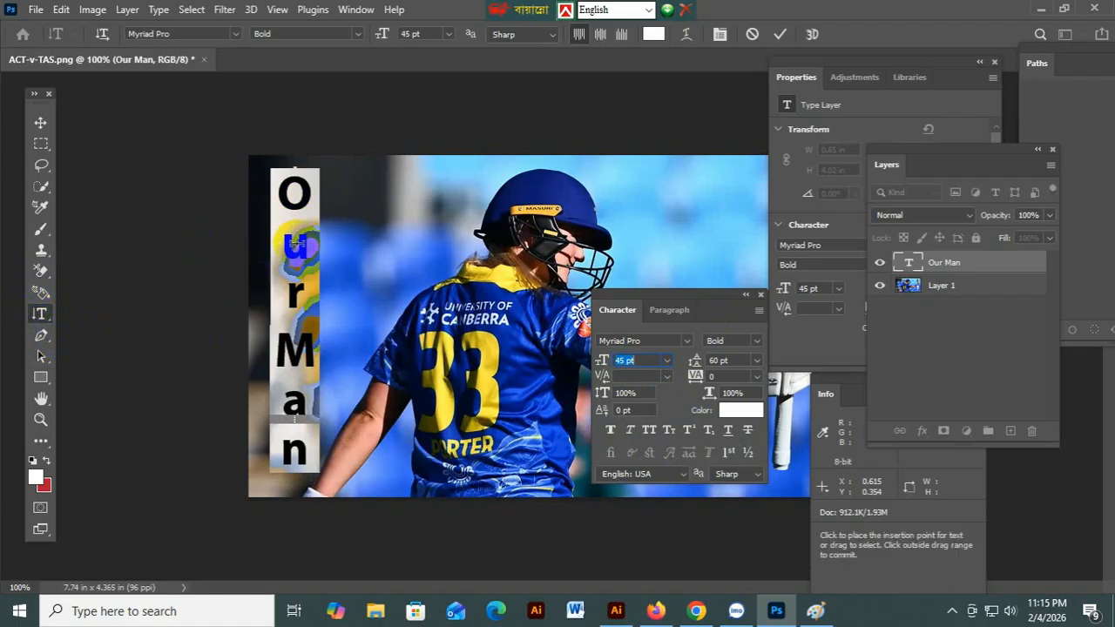
Create a separate 'Man' text layer and scale it up to about 56.43 pt.
drag(274, 391, 297, 422)
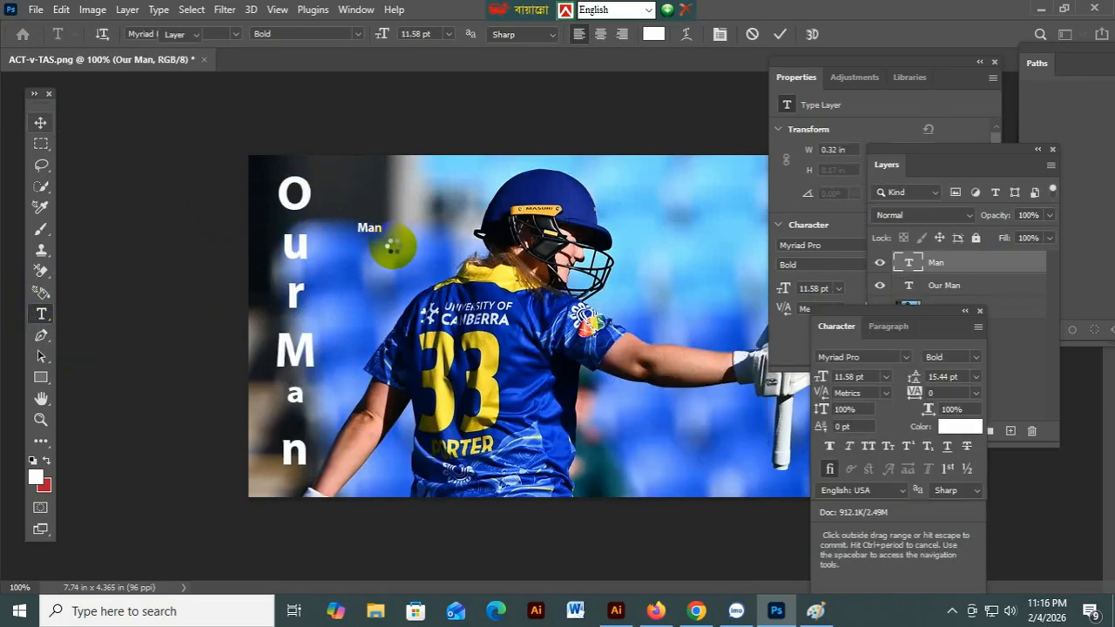
key(v)
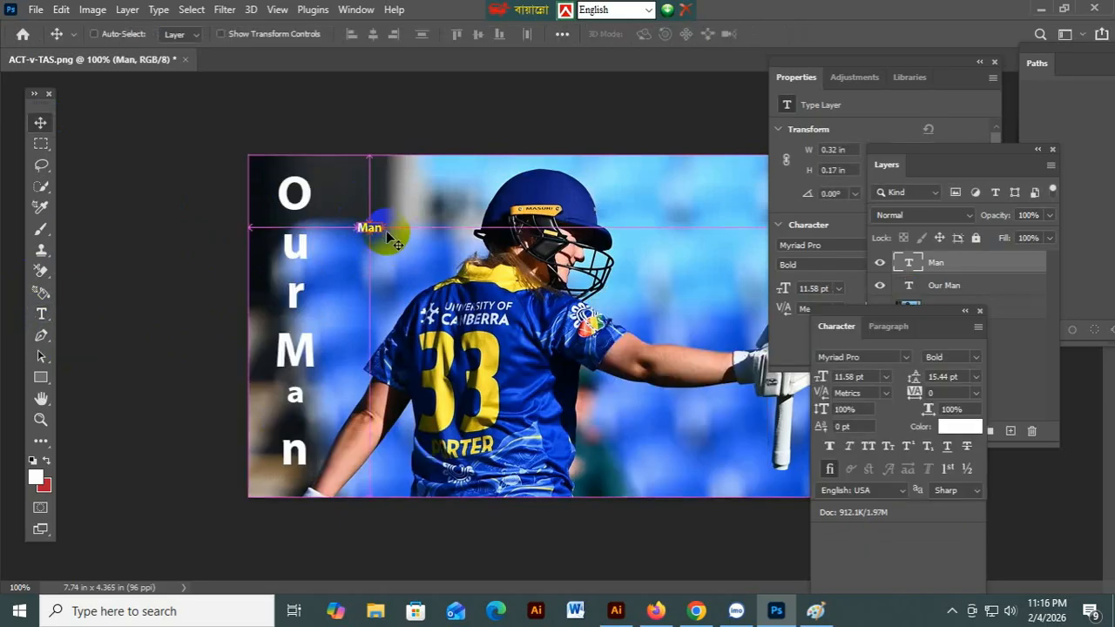
key(ctrl+t)
drag(389, 235, 398, 211)
key(Return)
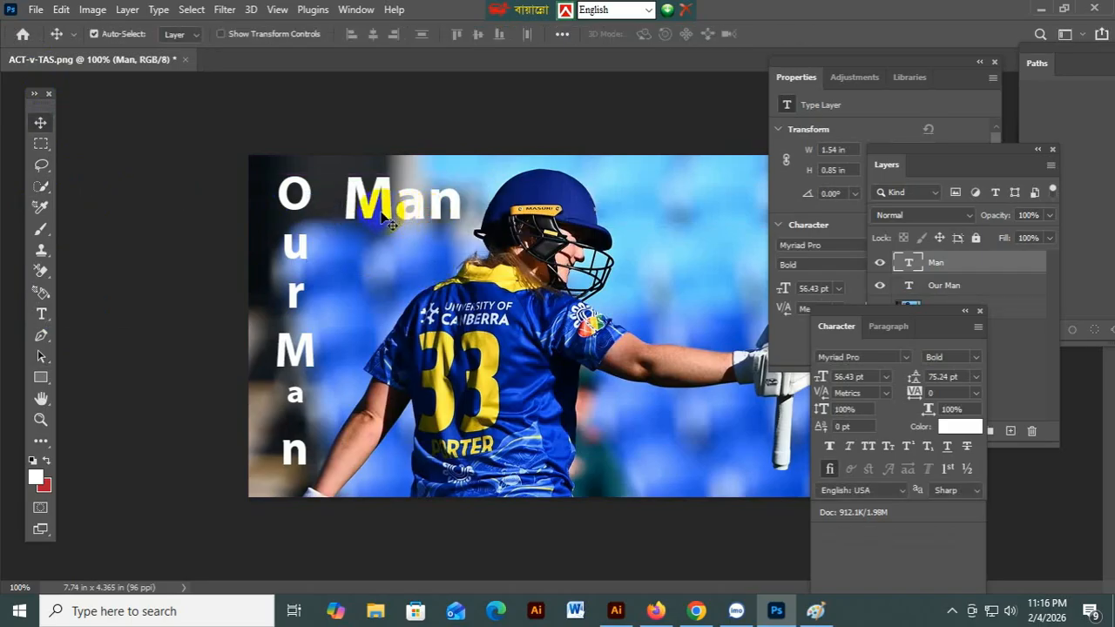
Set the 'Man' text to vertical orientation and place it just right of 'Our Man'.
click(158, 10)
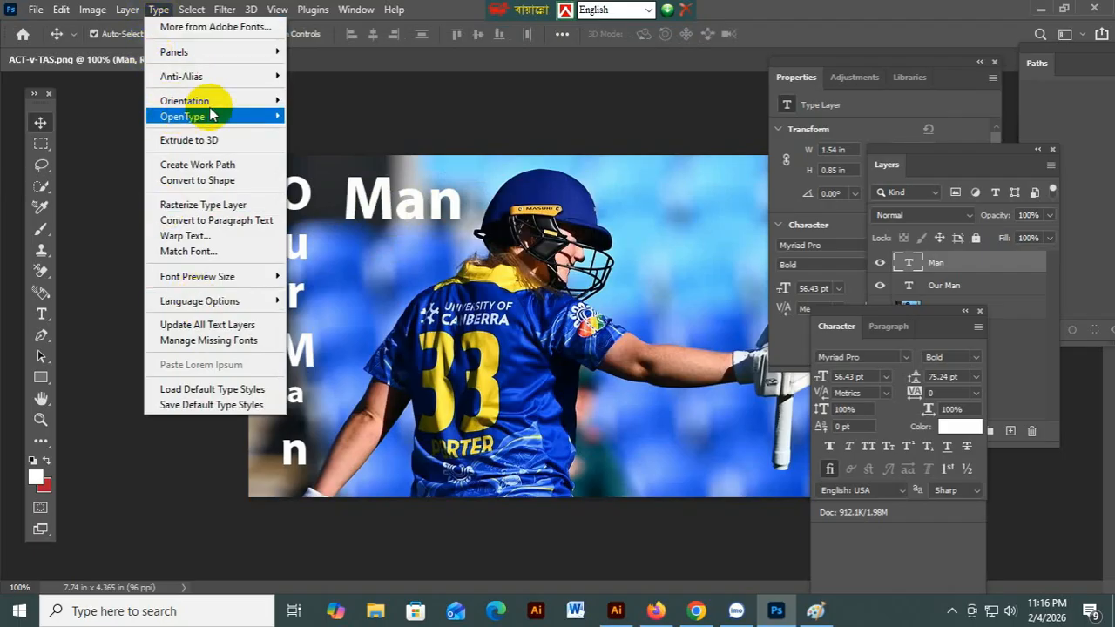
mouse_move(217, 108)
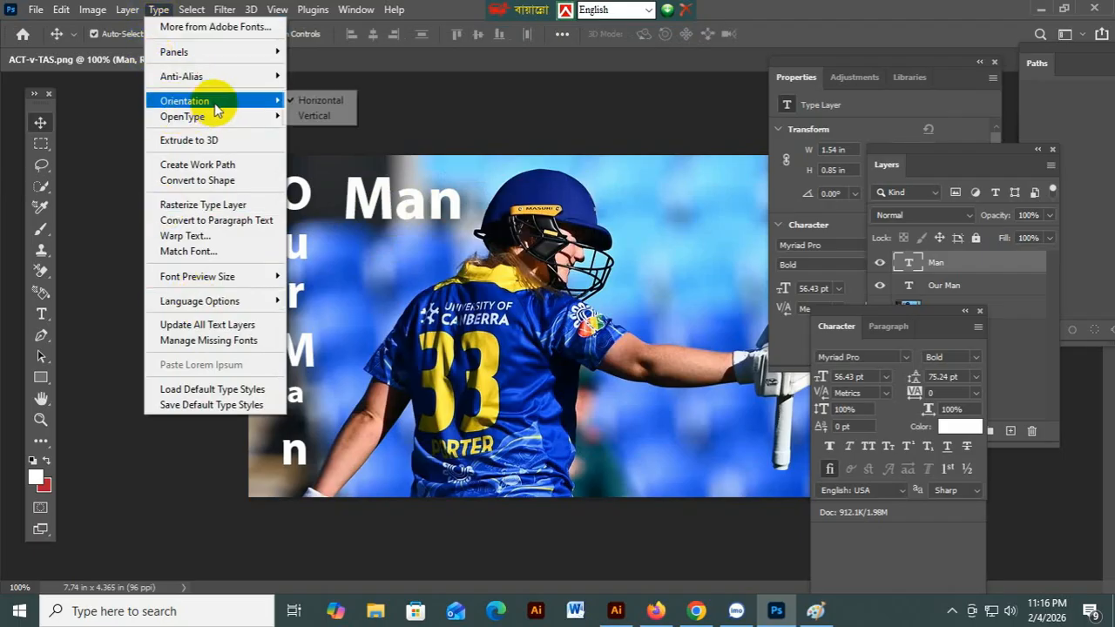
click(327, 117)
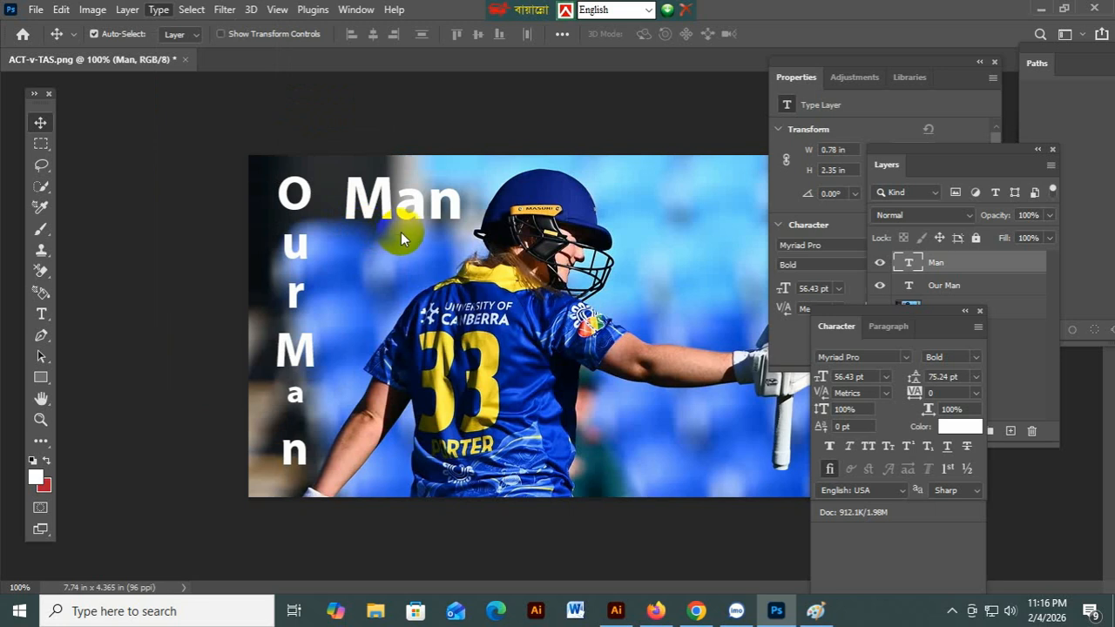
drag(362, 261, 376, 222)
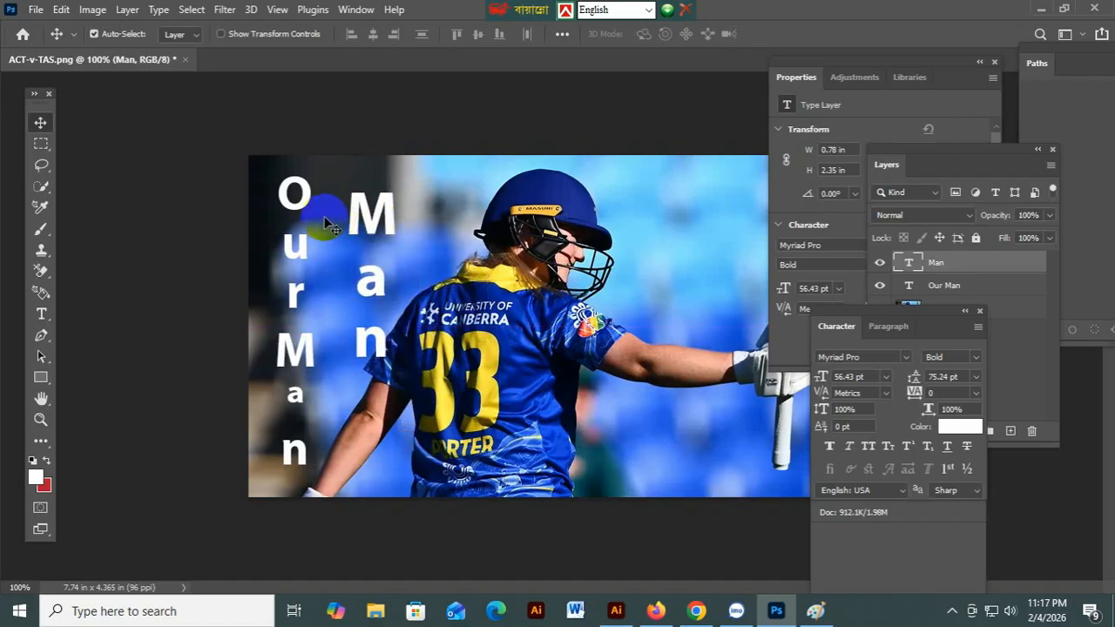